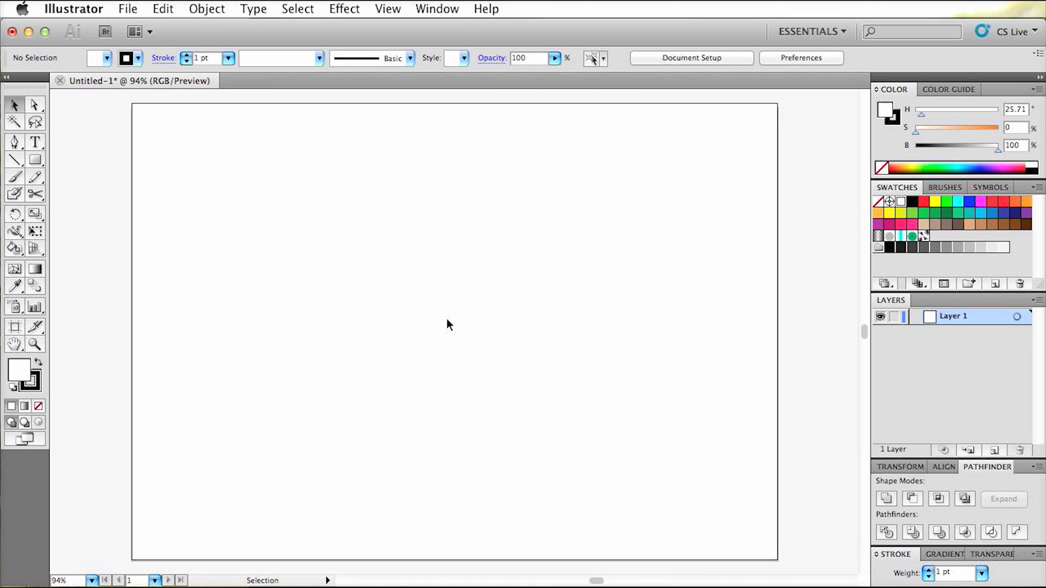
Step: Open Keyboard Shortcuts and close it unchanged, then check the Object menu without choosing anything
left_click(172, 8)
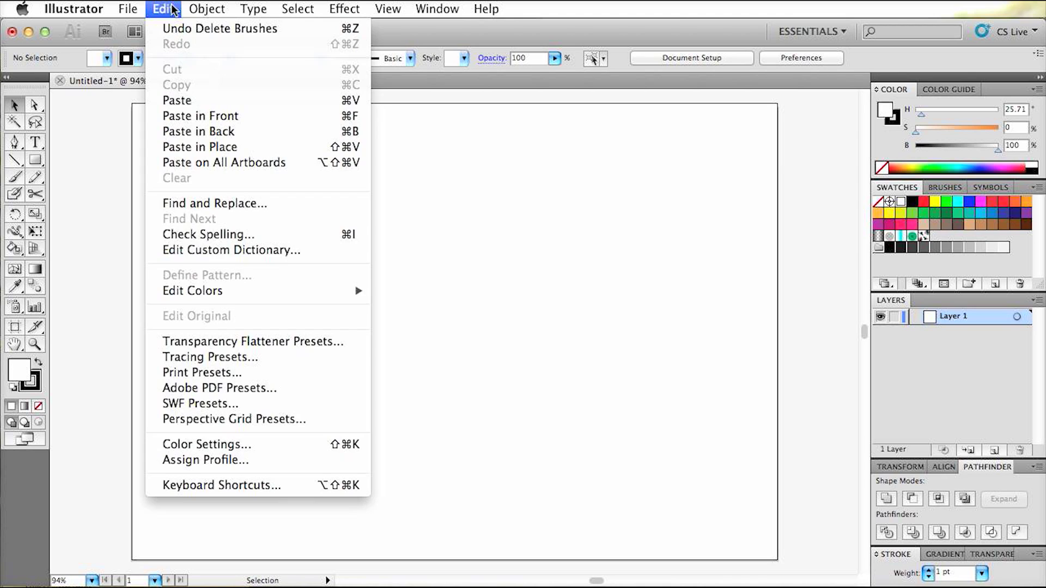
left_click(284, 482)
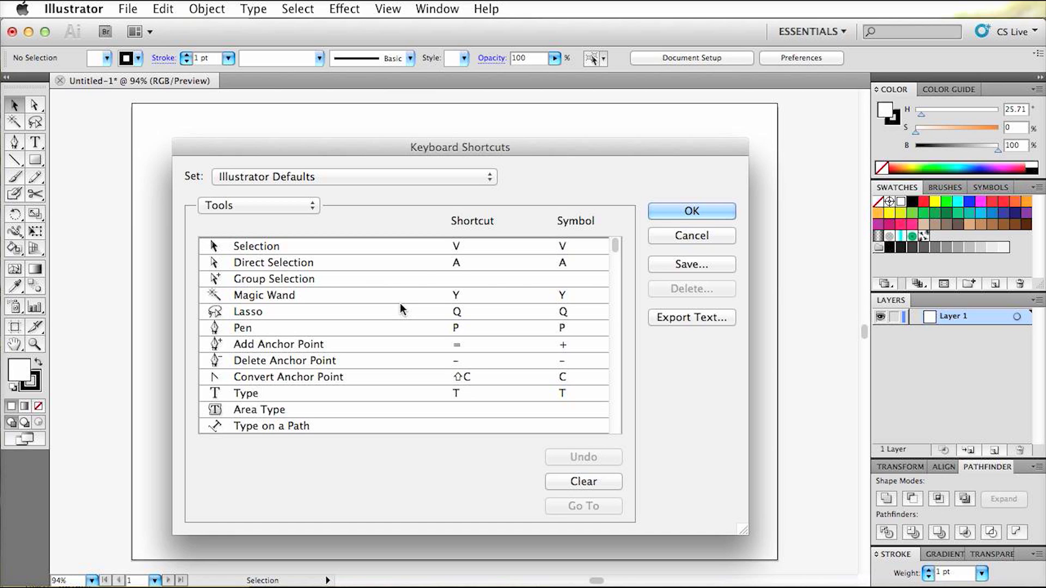
left_click(656, 238)
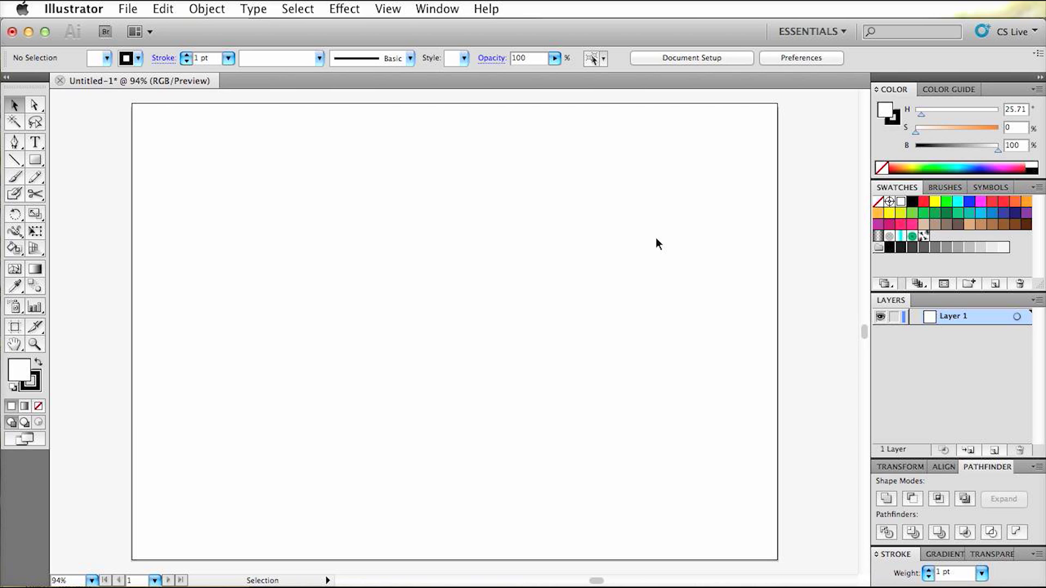
left_click(218, 10)
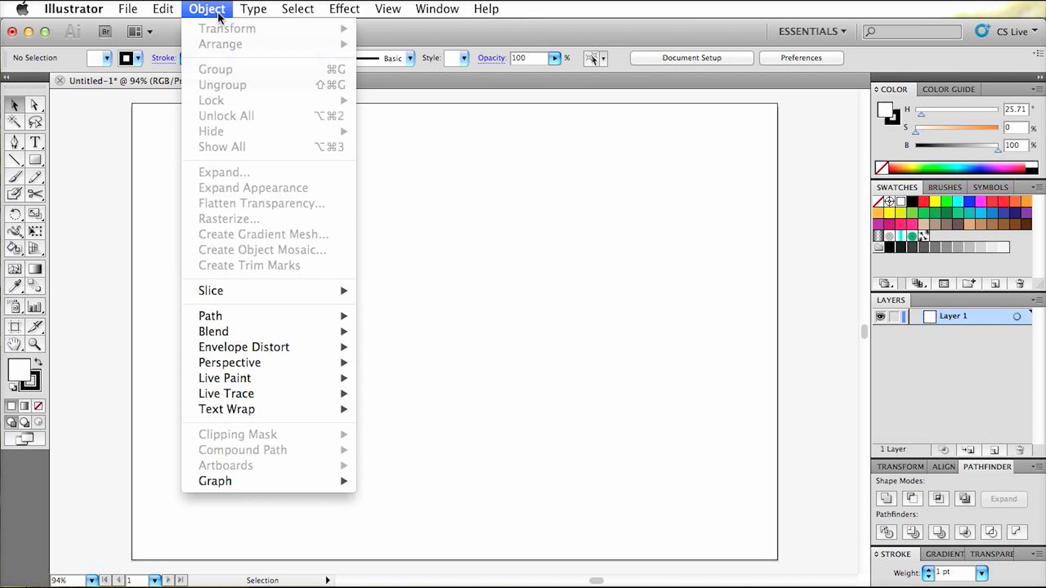
mouse_move(259, 316)
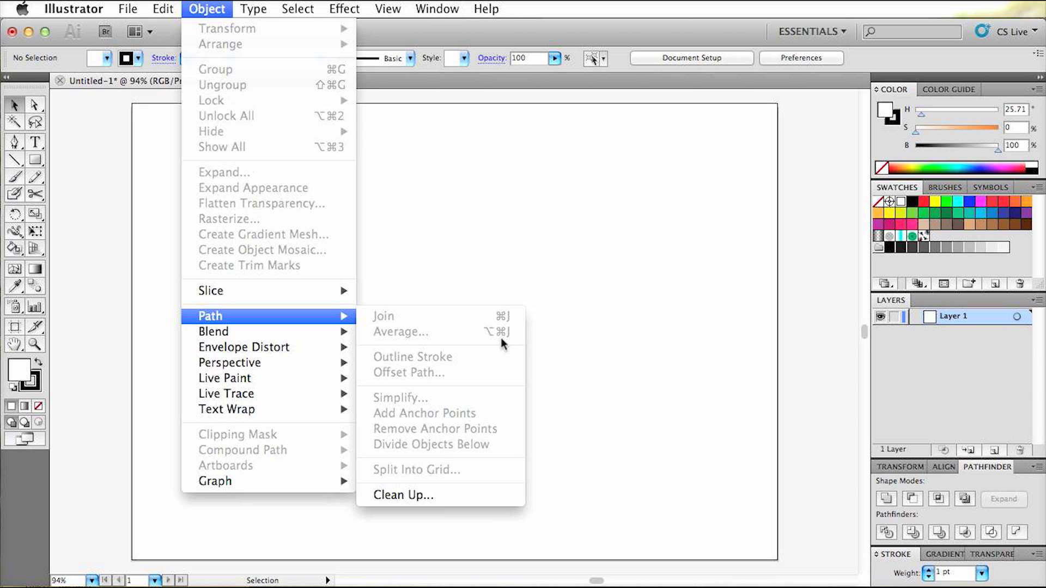
key("Escape")
Step: Reopen Keyboard Shortcuts on Menu Commands and start editing Object > Path > Outline Stroke's shortcut
left_click(163, 8)
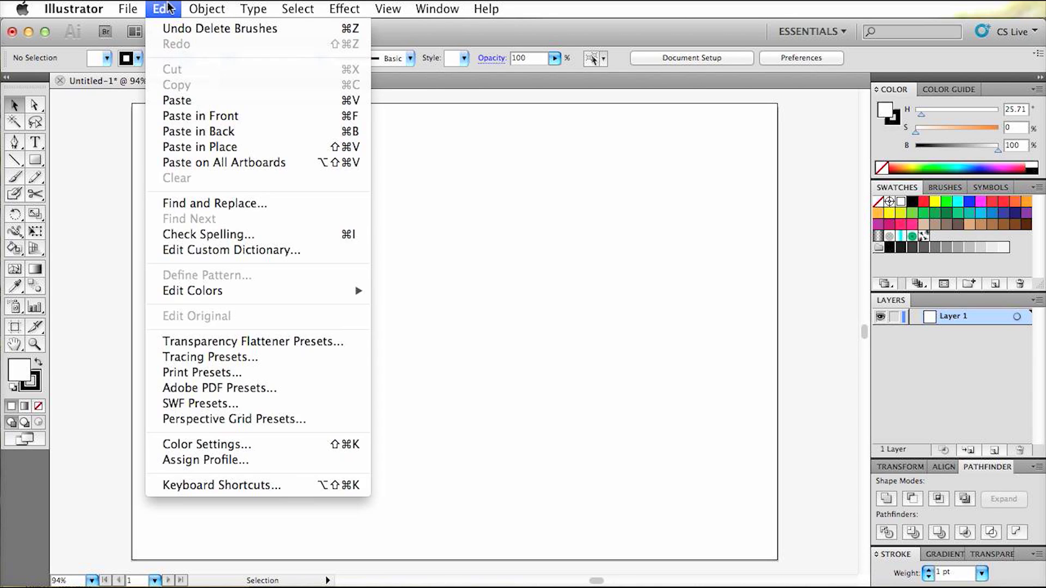
left_click(218, 487)
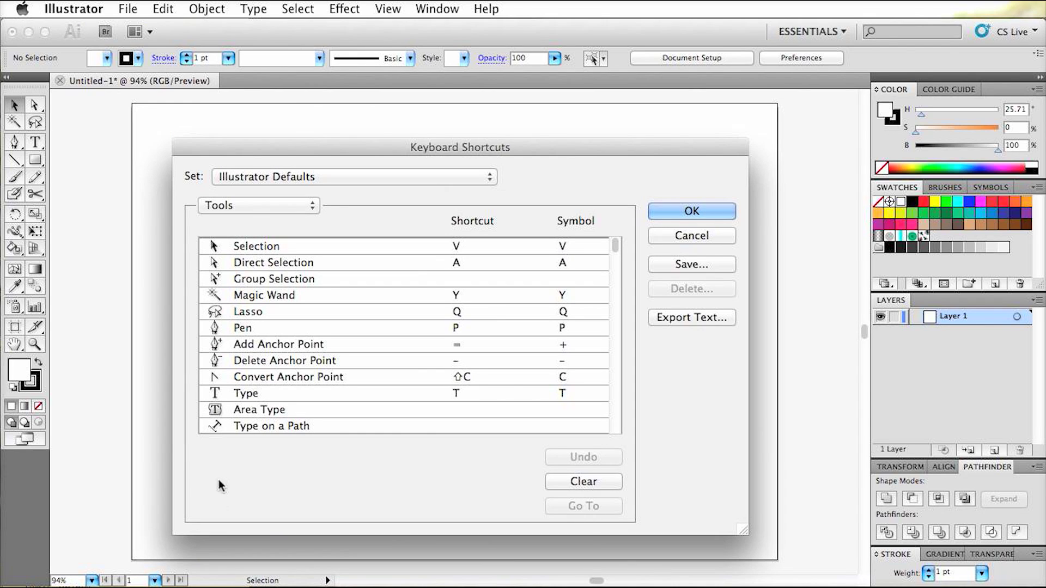
left_click(257, 207)
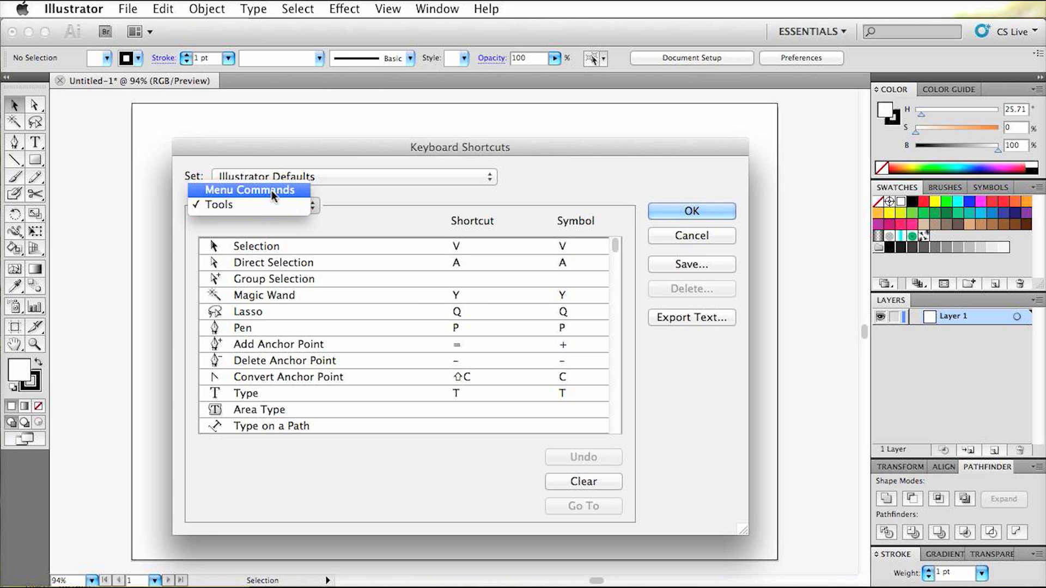
left_click(271, 191)
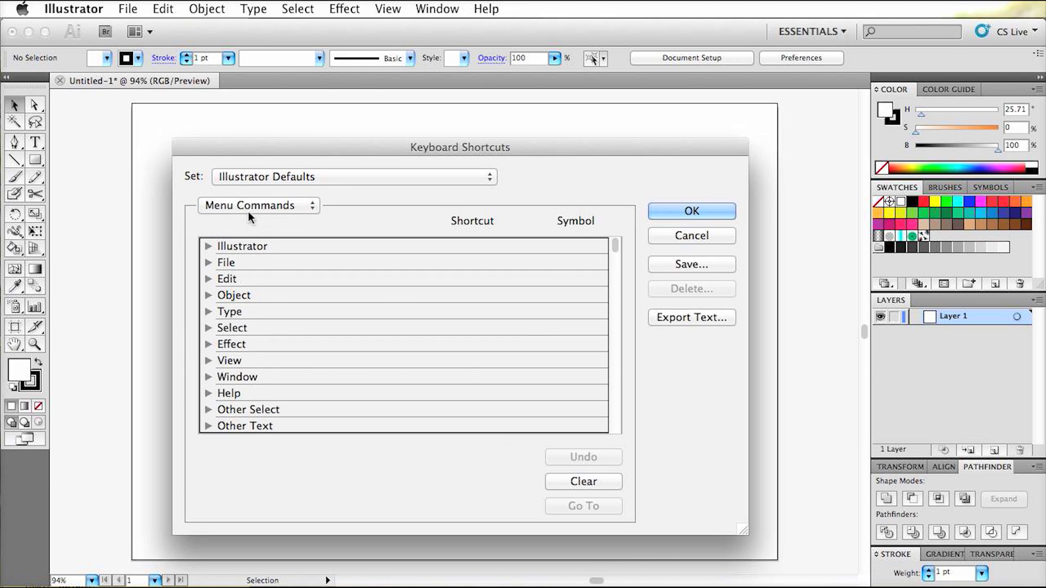
left_click(209, 295)
scroll(215, 296, "down", 5)
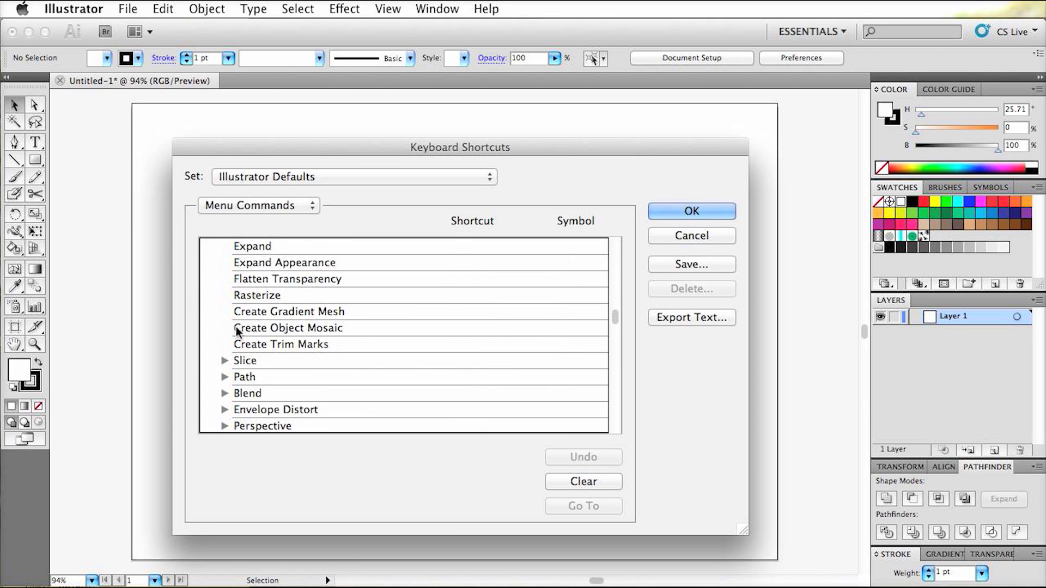
left_click(225, 377)
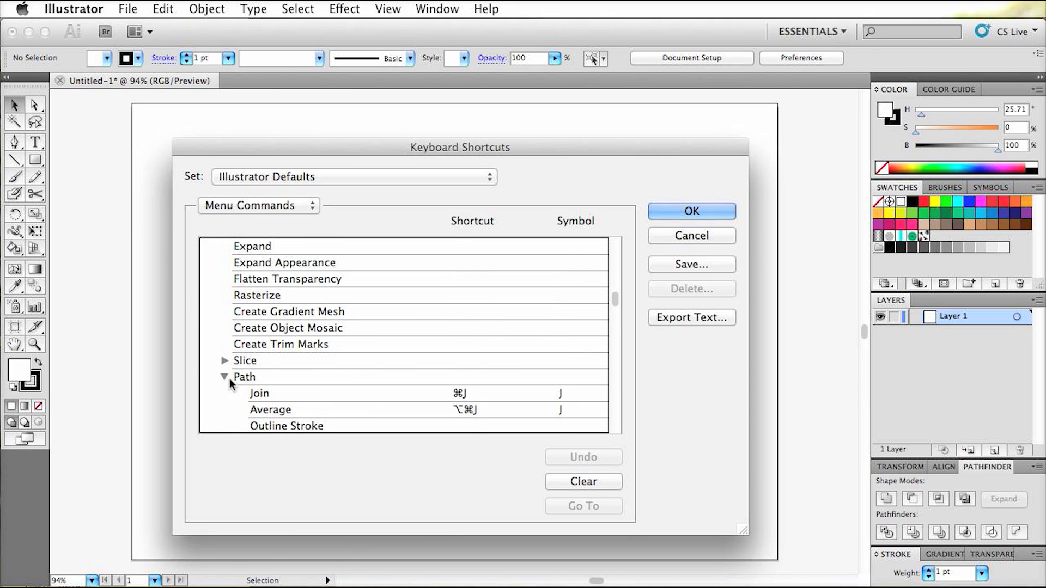
scroll(282, 394, "down", 3)
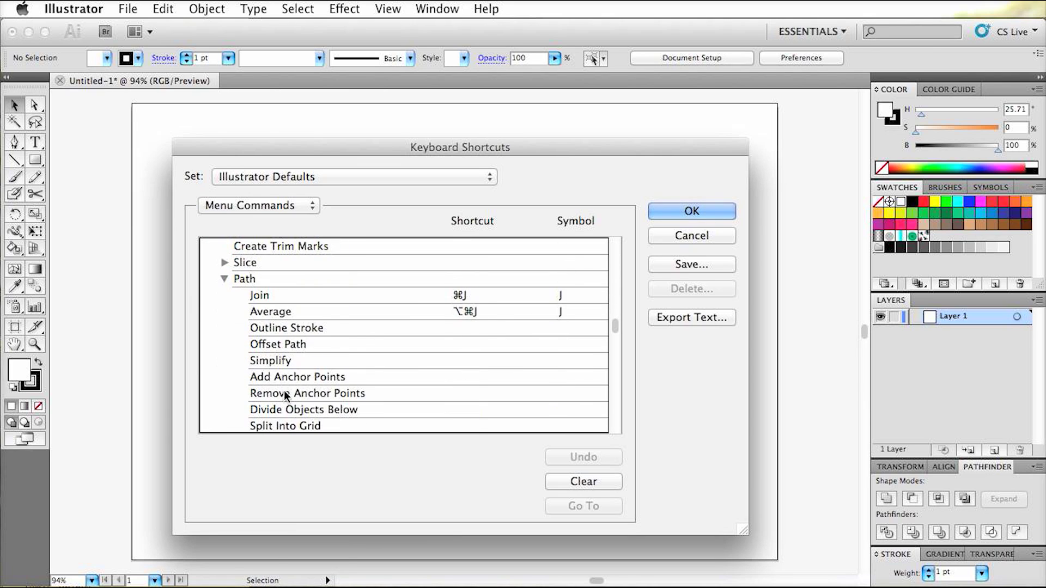
left_click(307, 327)
left_click(470, 328)
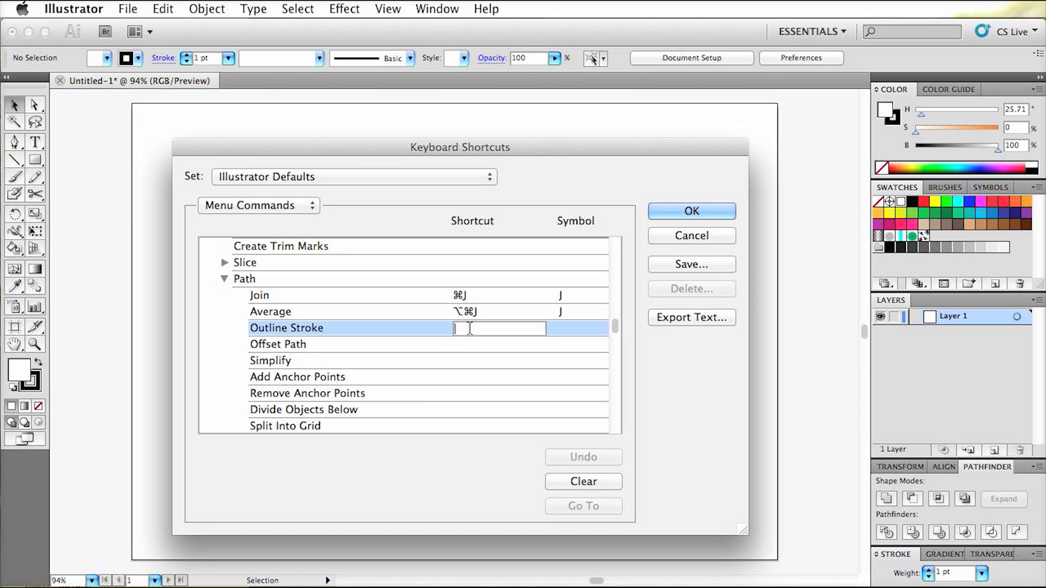
Step: Assign Shift+Cmd+D to Outline Stroke, taking it from Show Transparency Grid
key("shift+super+d")
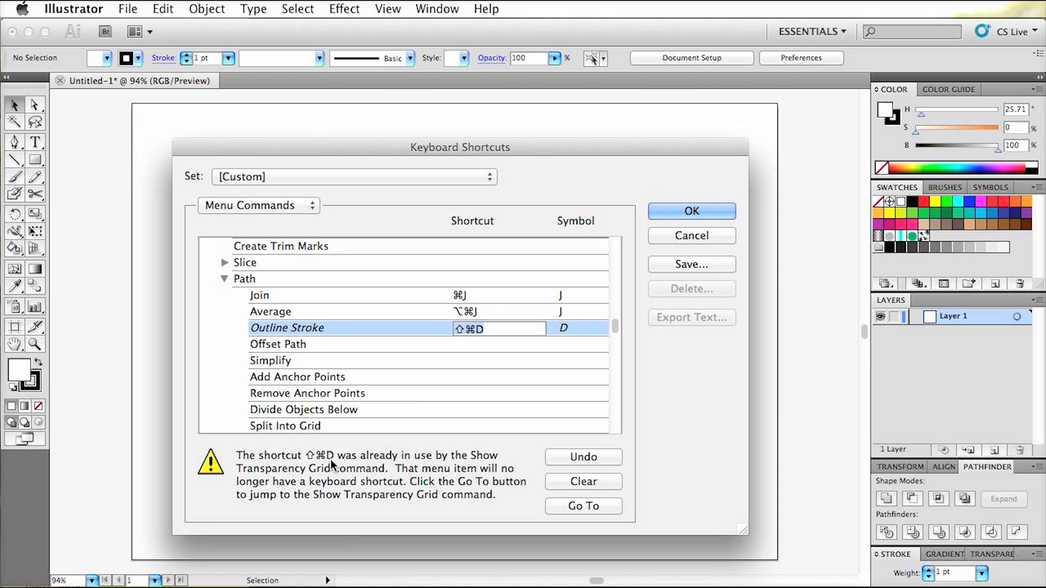
Step: Jump to Show Transparency Grid to confirm its shortcut is now blank
left_click(560, 505)
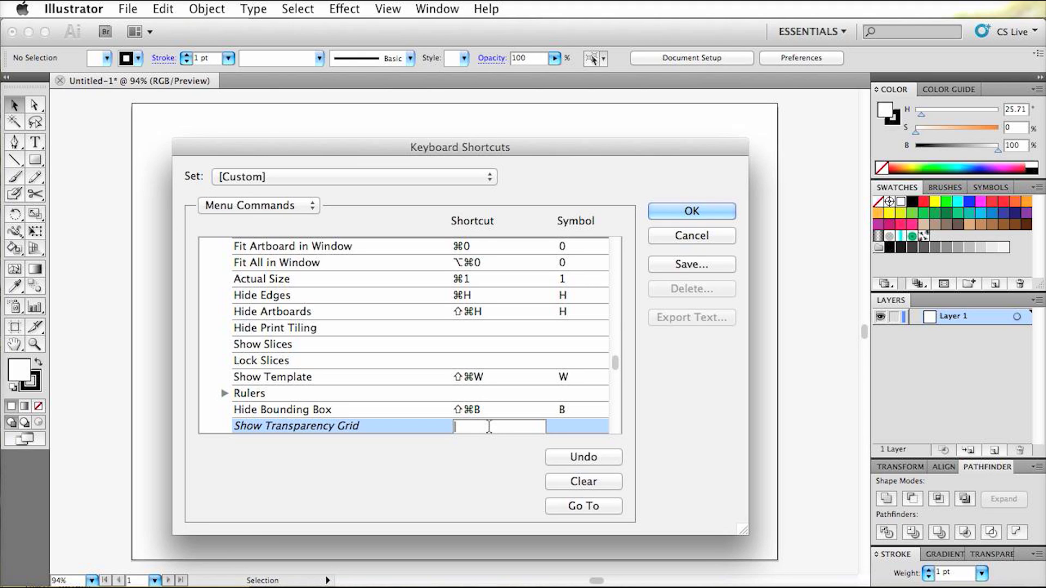
Step: Select Outline Stroke in the list and accept the custom shortcut set with OK
scroll(385, 351, "up", 5)
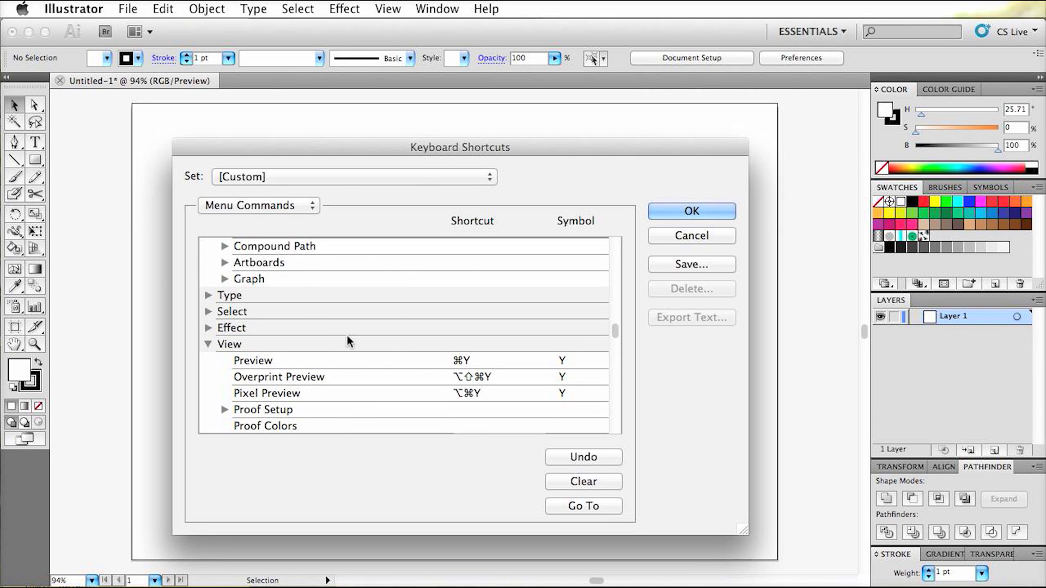
scroll(335, 332, "up", 10)
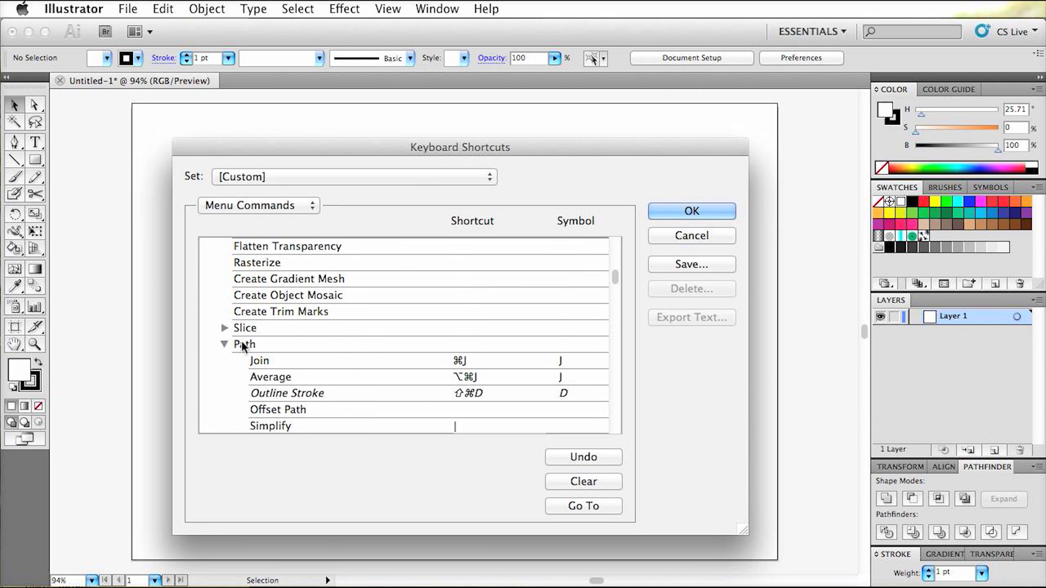
scroll(247, 348, "down", 2)
left_click(300, 361)
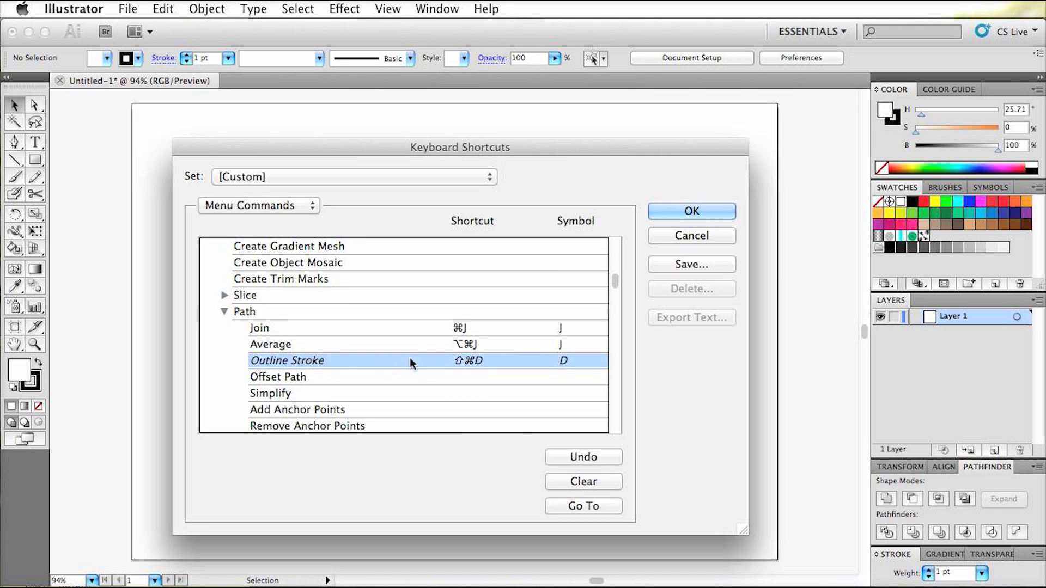
left_click(662, 214)
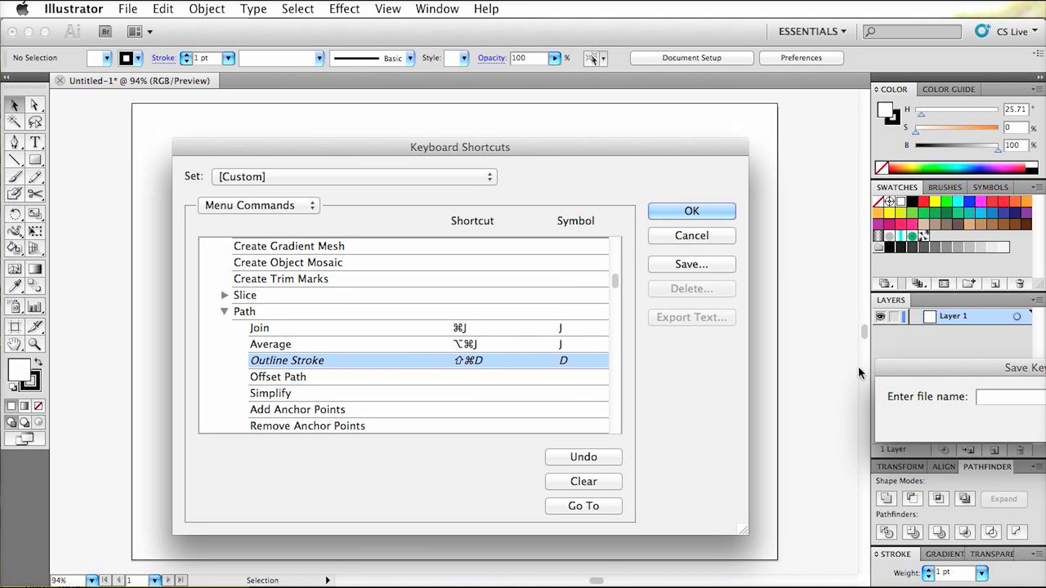
Step: Enter a name for the custom keyset file and save it
left_click_drag(898, 365, 325, 342)
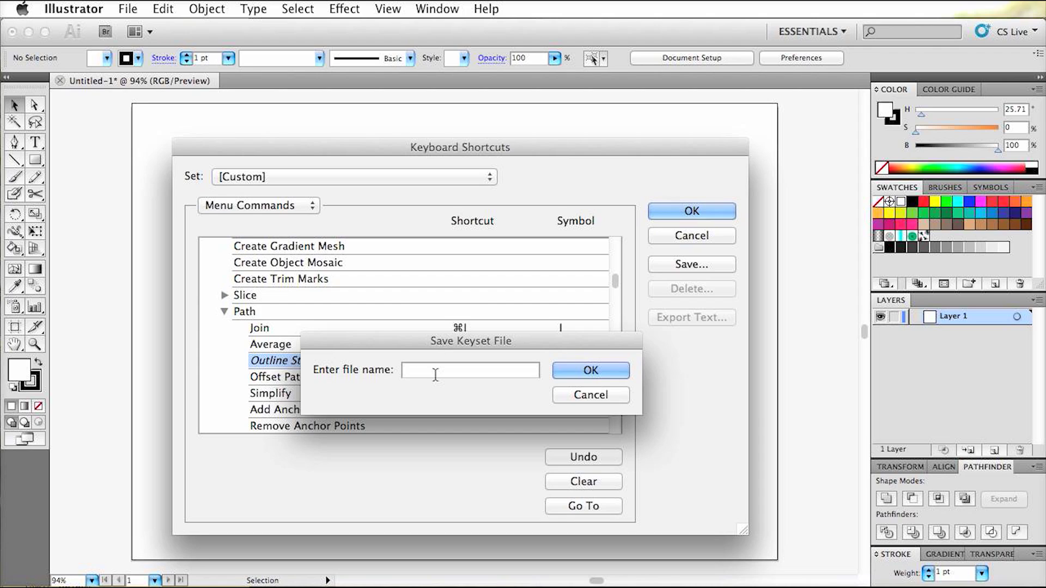
type("Edmundsg")
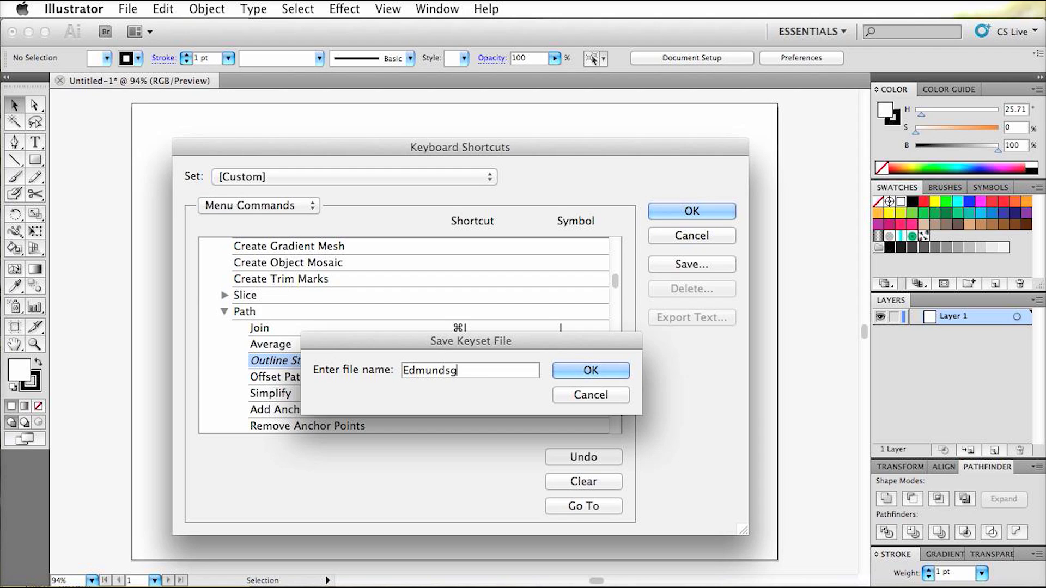
type("n Keyset")
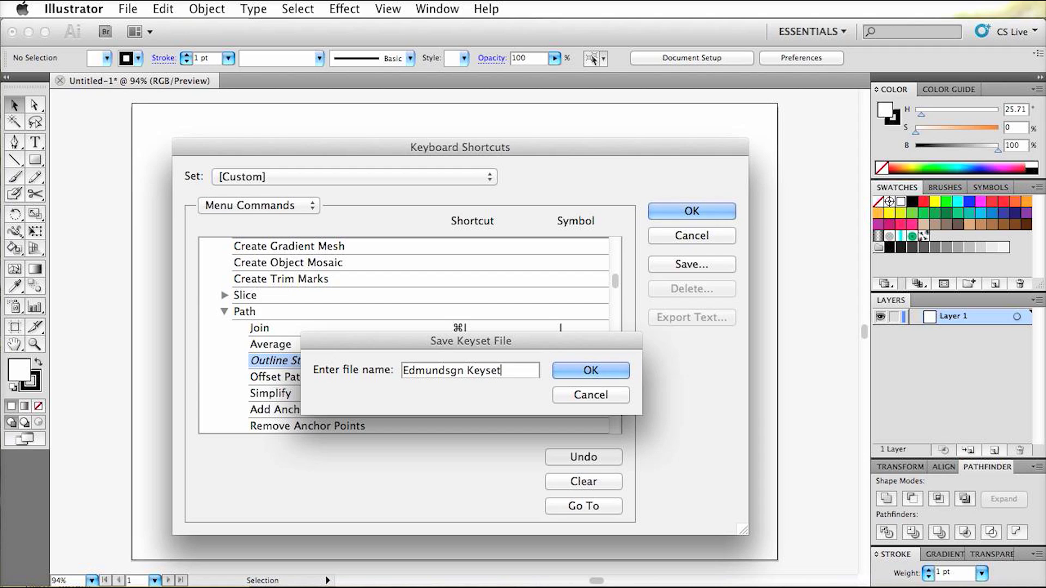
left_click(571, 365)
key("Return")
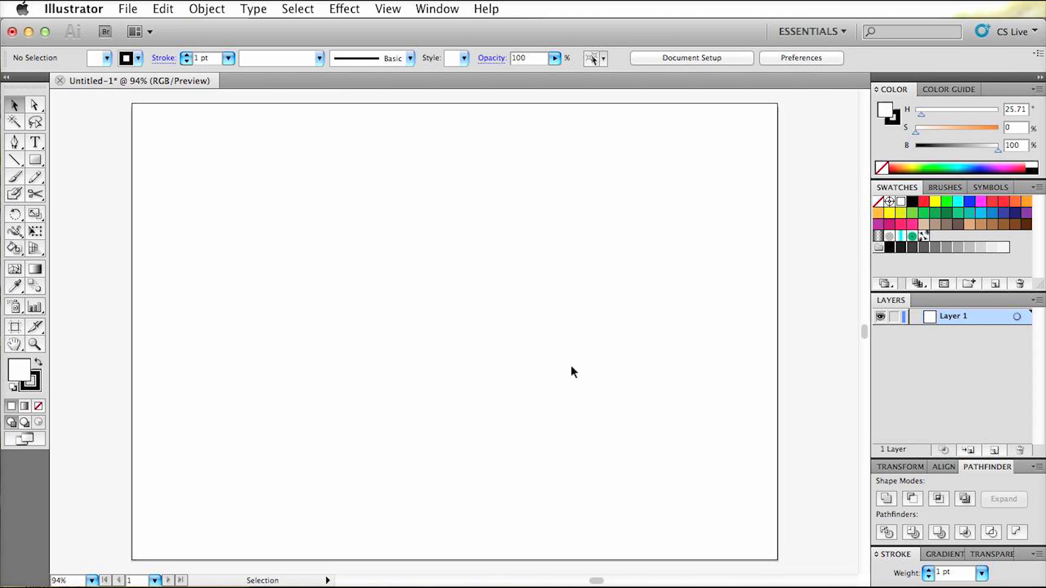
left_click(220, 10)
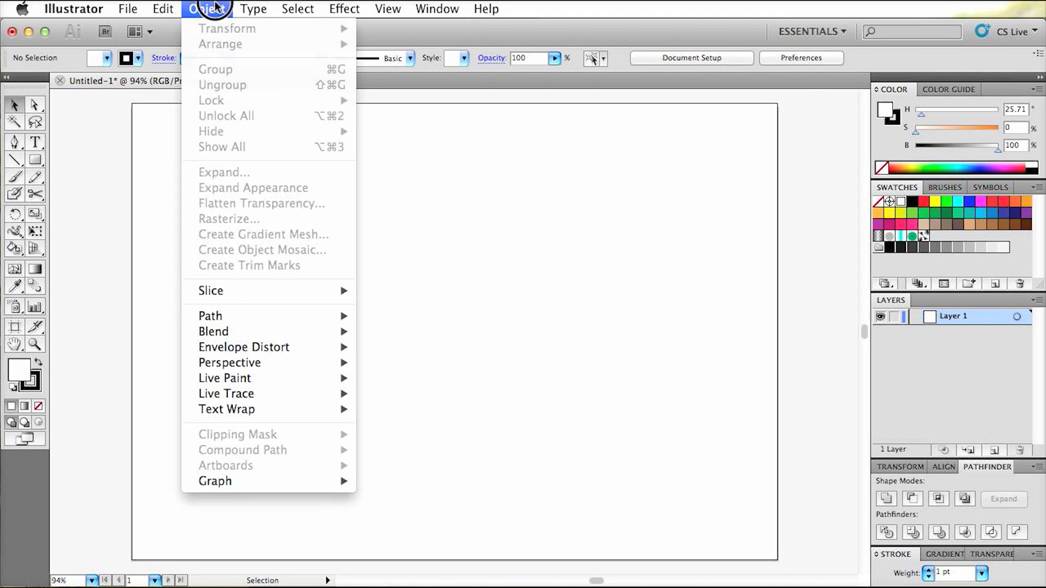
mouse_move(289, 316)
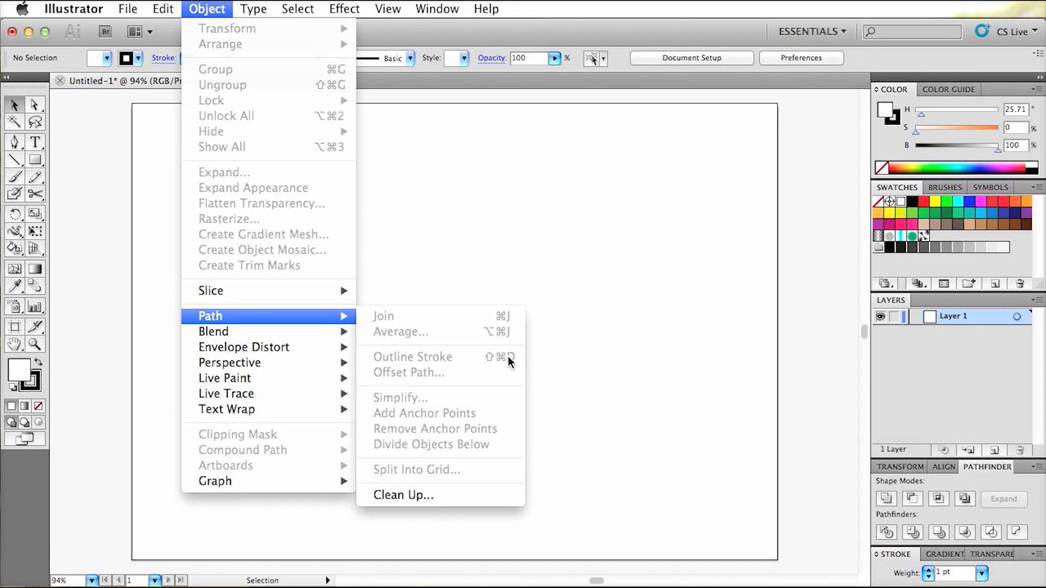
key("Escape")
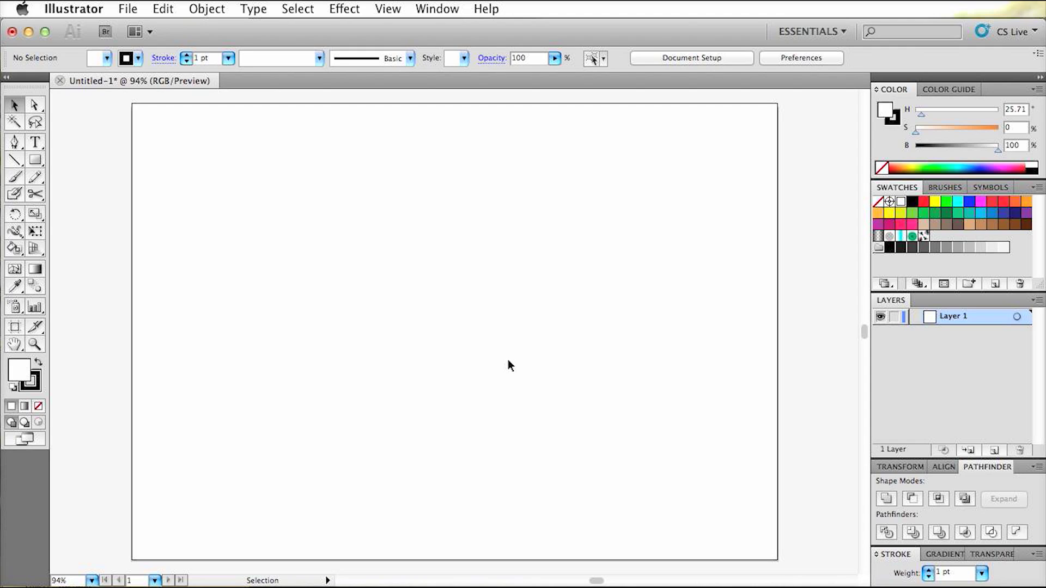
Step: Draw a straight horizontal line with the Pen tool, with fill set to None
key("p")
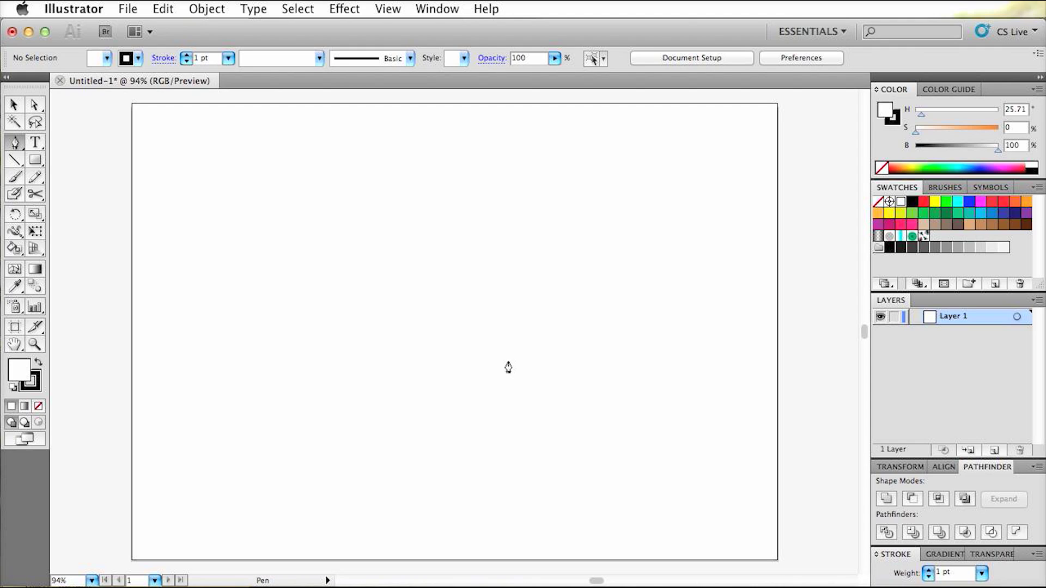
left_click(19, 374)
left_click(38, 406)
left_click(286, 305)
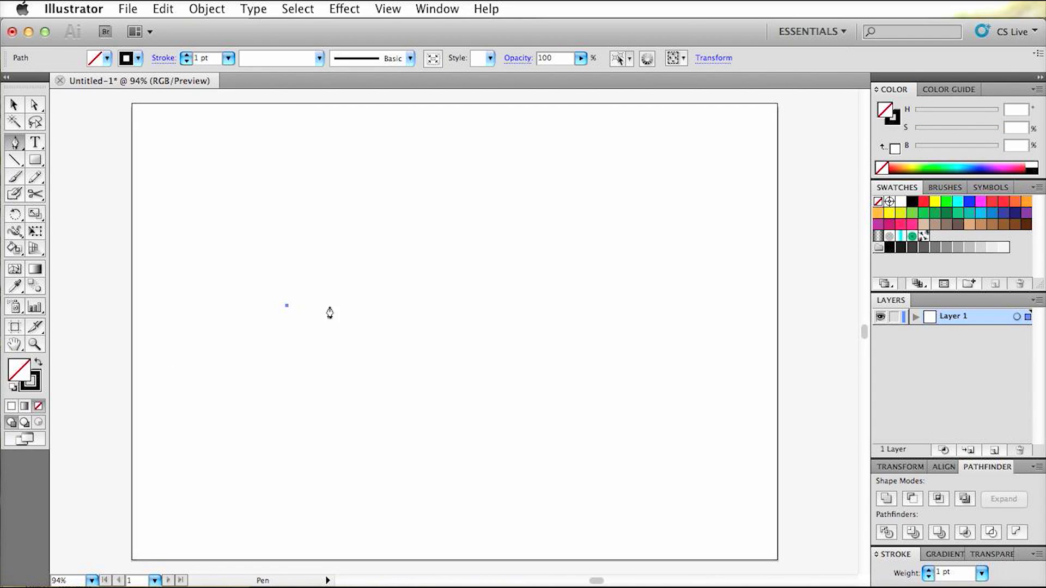
left_click(508, 303)
Step: Reselect the line and set its stroke weight to 8 pt
key("v")
left_click(474, 273)
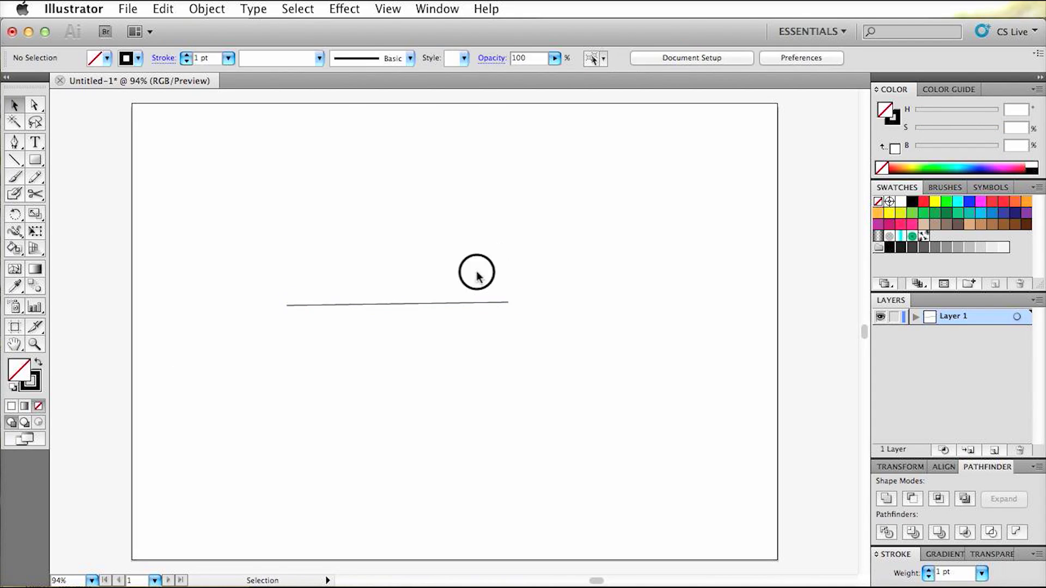
key("super+a")
left_click(229, 58)
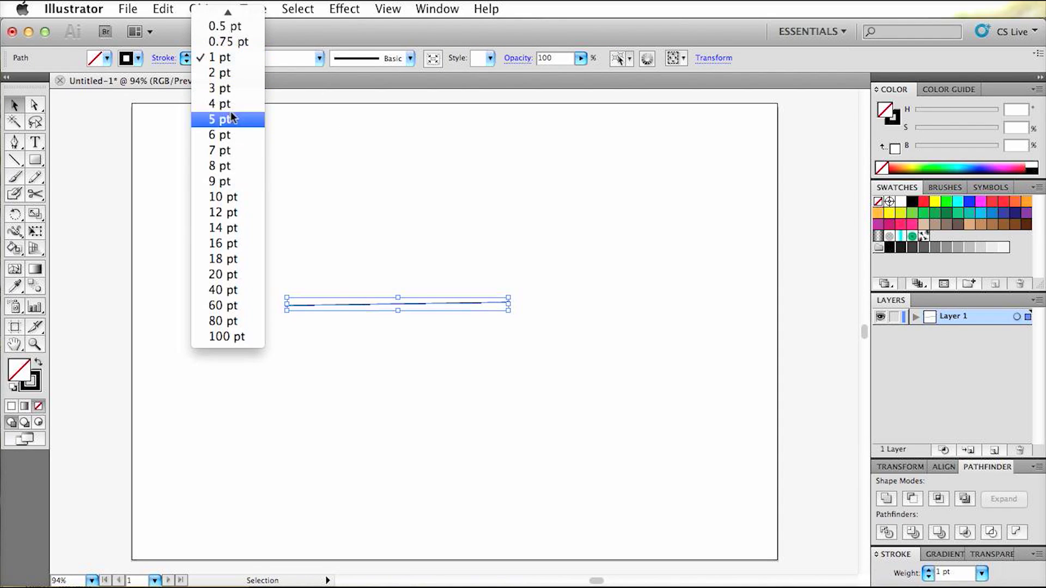
left_click(228, 166)
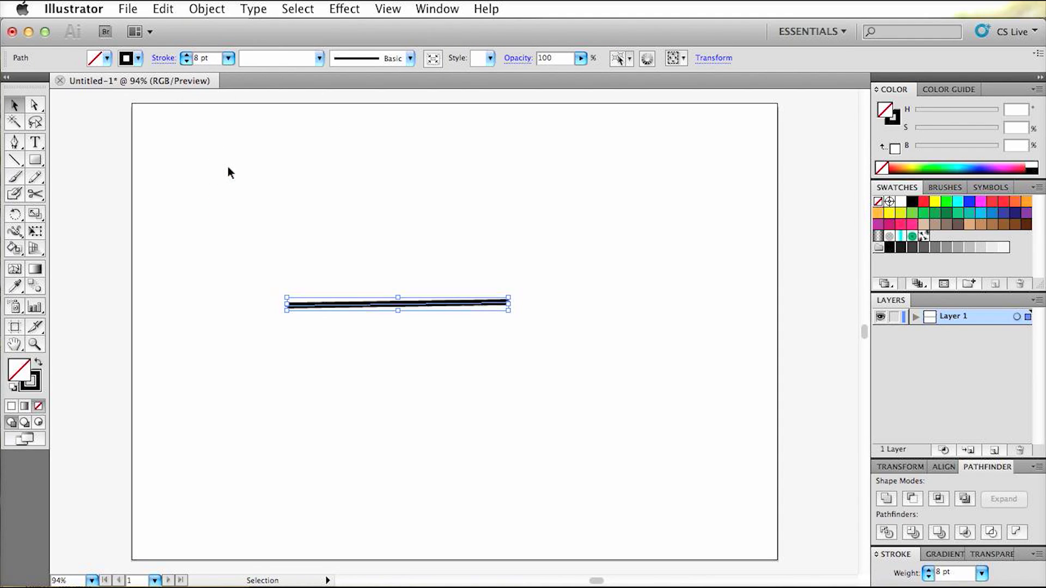
Step: Reselect the 8 pt line and convert its stroke into a filled outline shape
left_click(228, 167)
left_click_drag(278, 198, 409, 316)
key("shift+x")
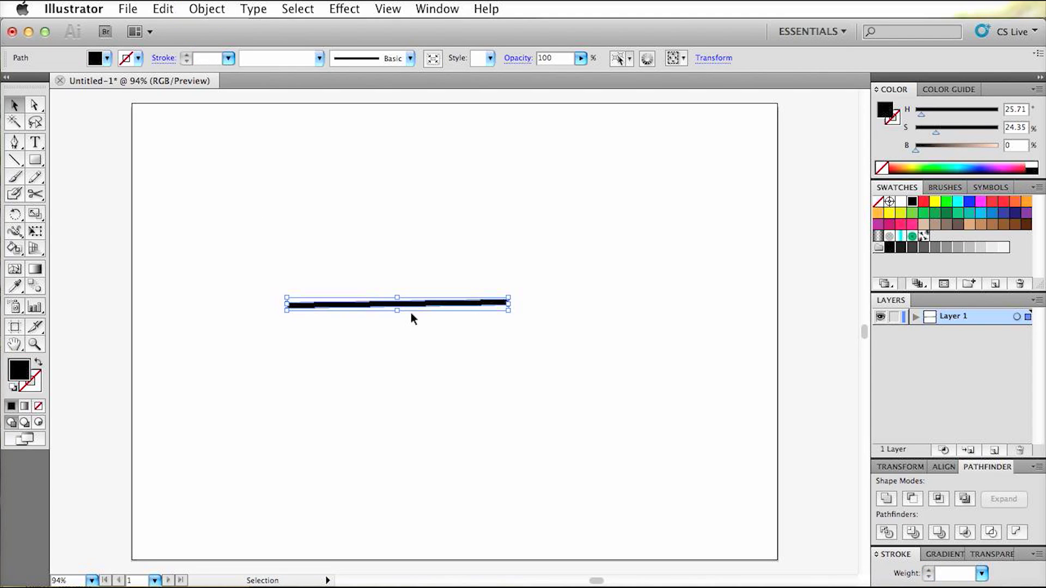